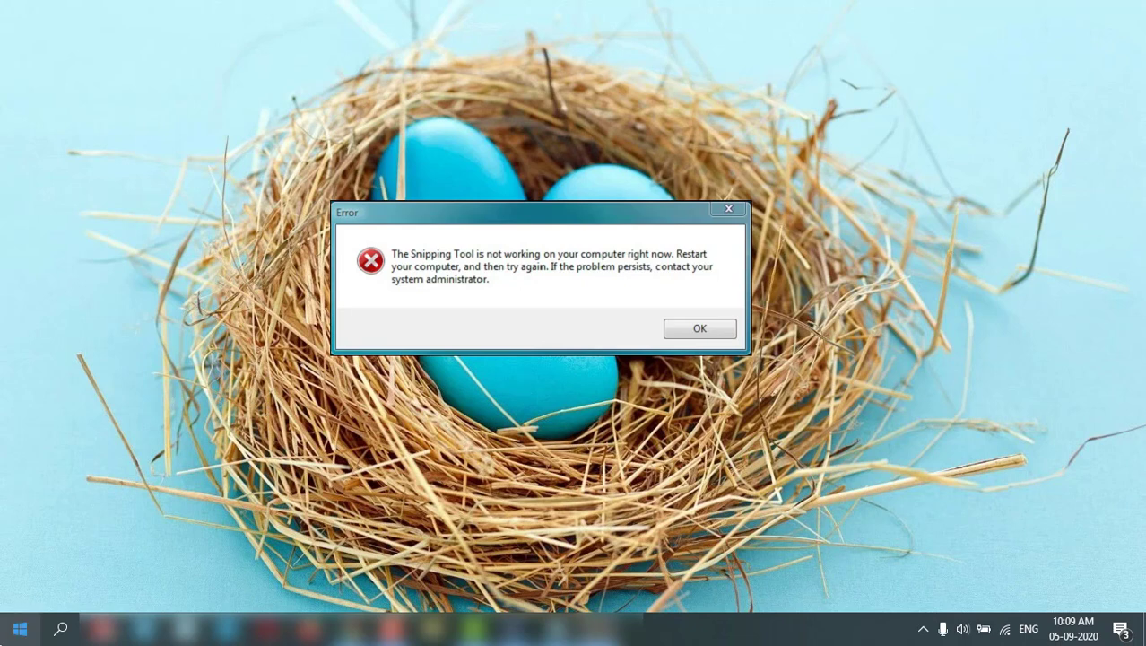
Open the Start menu from the taskbar while the Snipping Tool error stays open.
{"action": "left_click", "coordinate": [20, 629]}
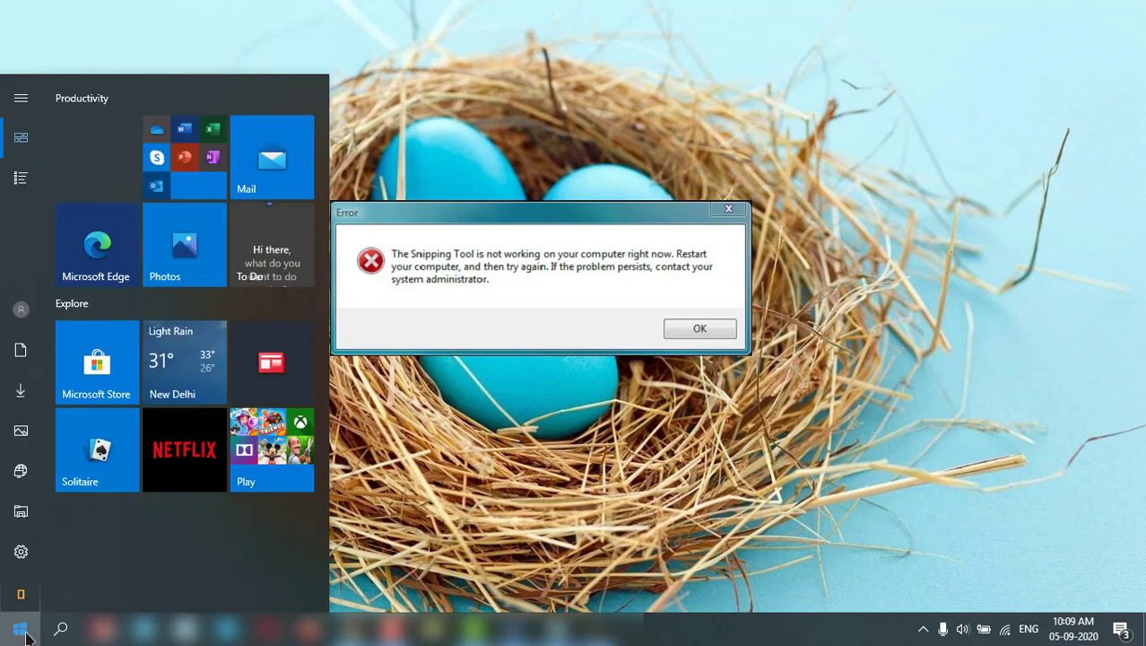
{"action": "type", "text": "cmd"}
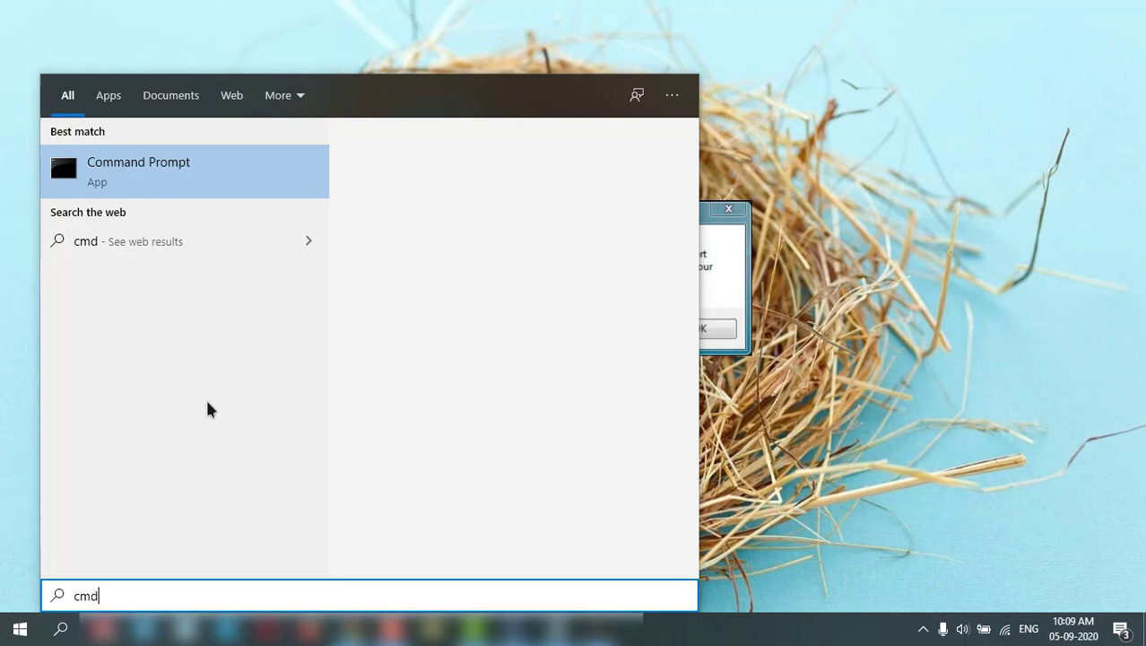
Run the Command Prompt search result as administrator.
{"action": "right_click", "coordinate": [529, 224]}
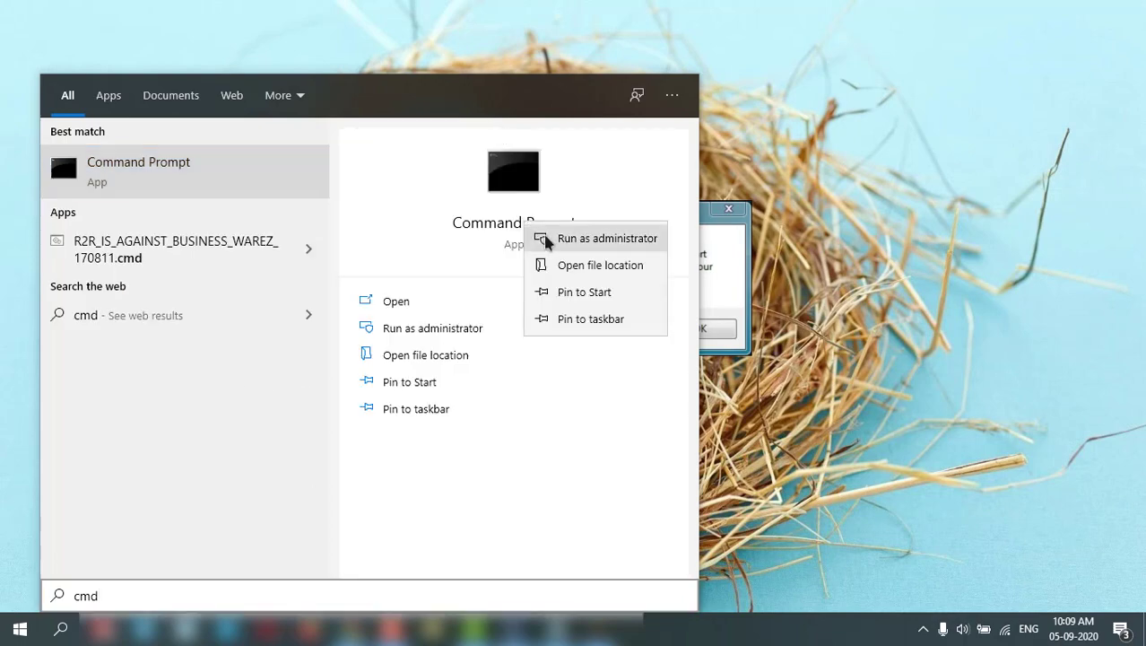
{"action": "left_click", "coordinate": [548, 243]}
{"action": "left_click", "coordinate": [727, 281]}
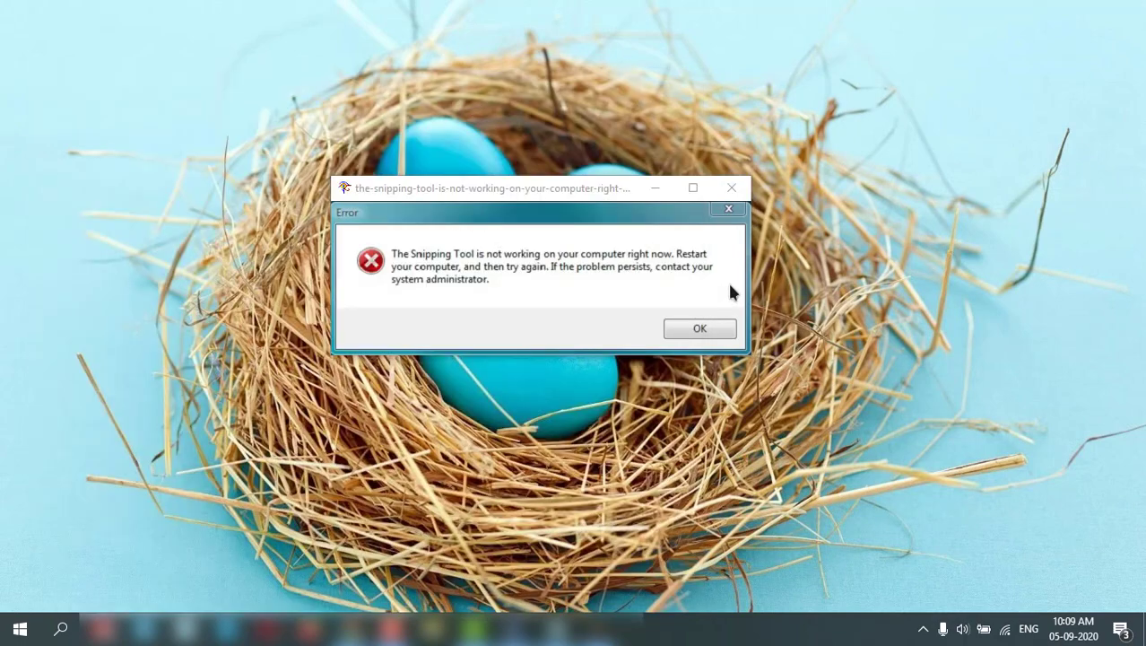
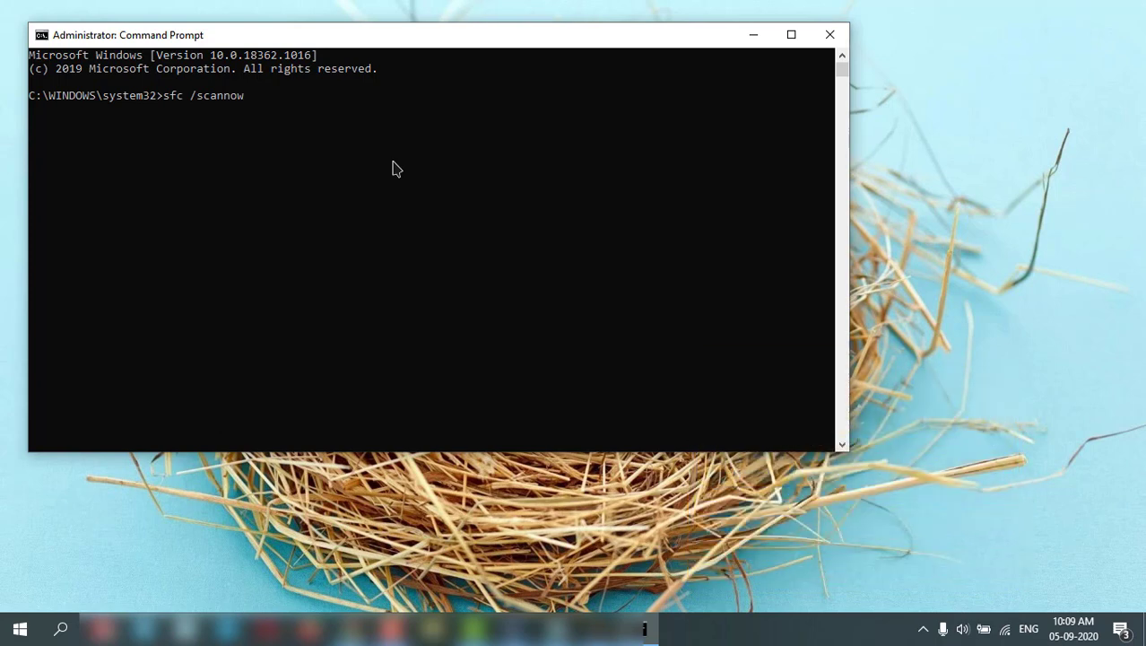
Execute the typed sfc /scannow command in the Administrator Command Prompt to start the scan.
{"action": "key", "text": "Return"}
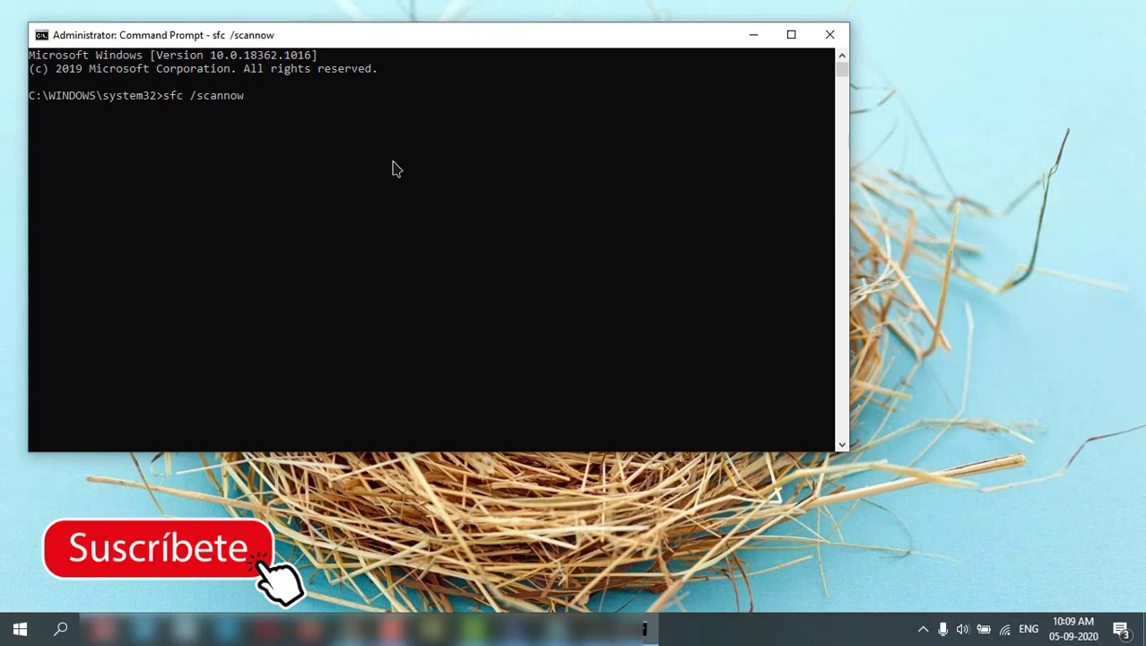